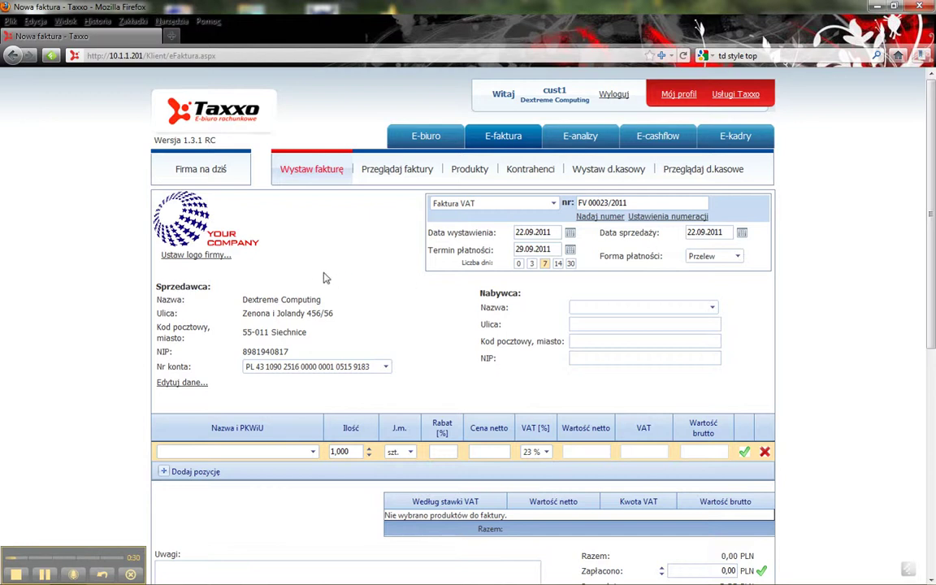
Review the company logo settings without changing them, and keep Faktura VAT as the document type.
click(198, 257)
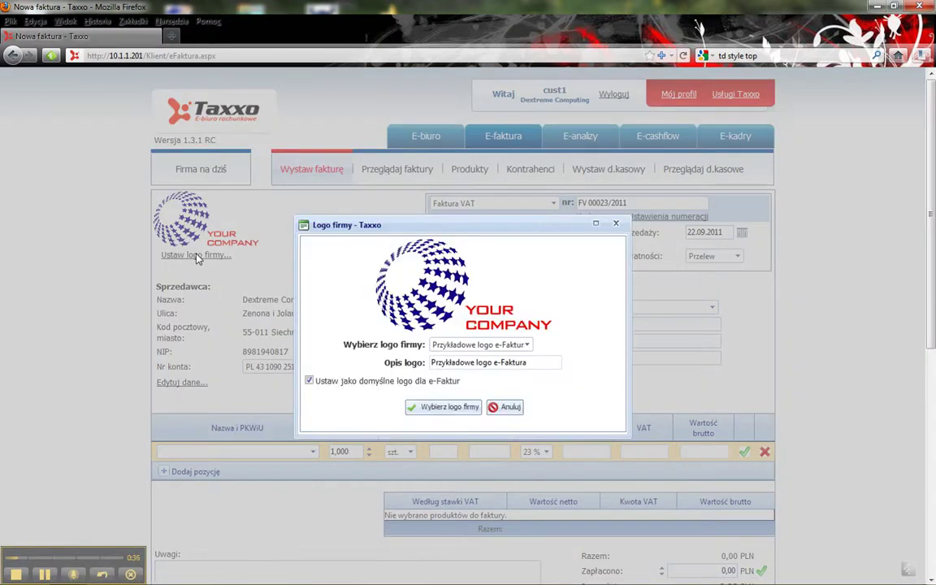
click(498, 406)
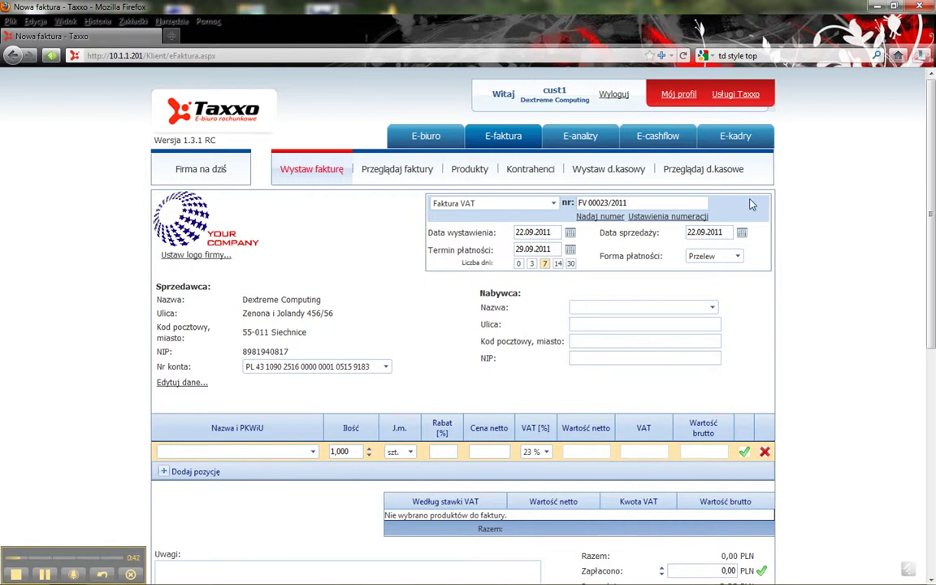
click(550, 209)
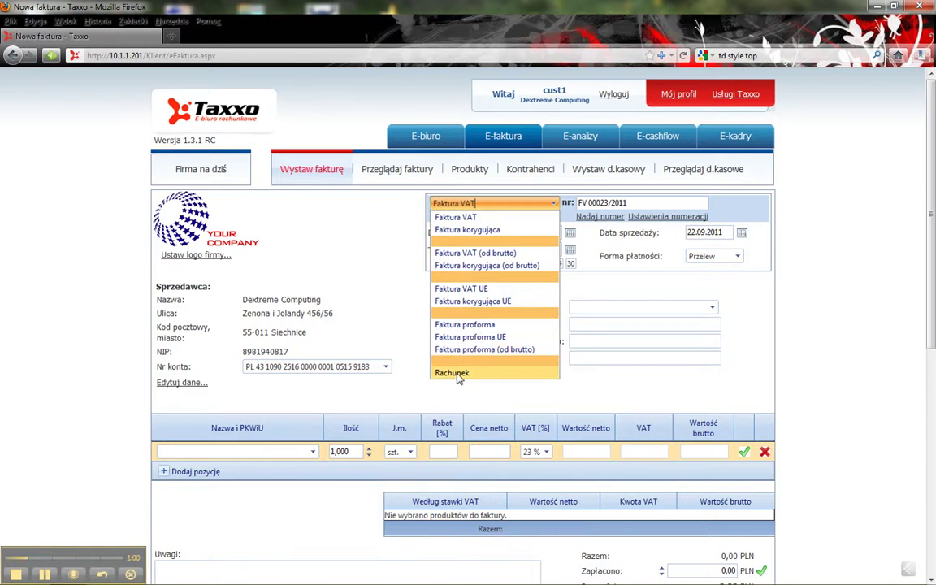
click(457, 218)
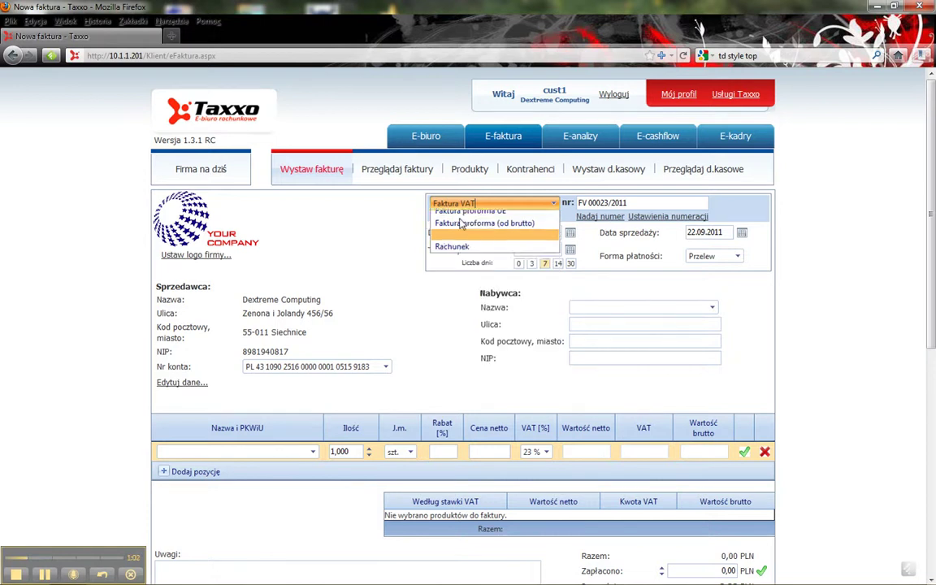
click(589, 202)
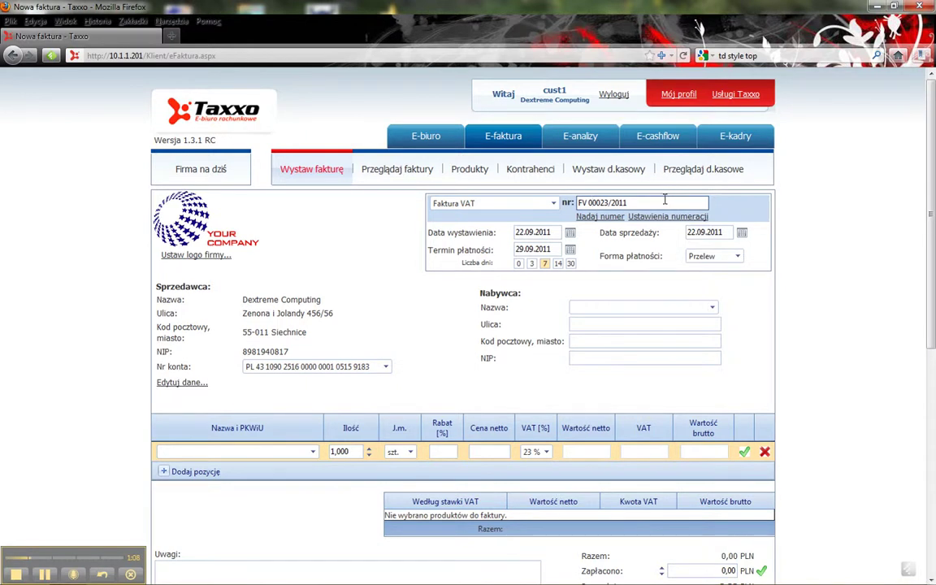
Review the format options and starting number in the invoice numbering settings, and leave without saving changes.
click(665, 217)
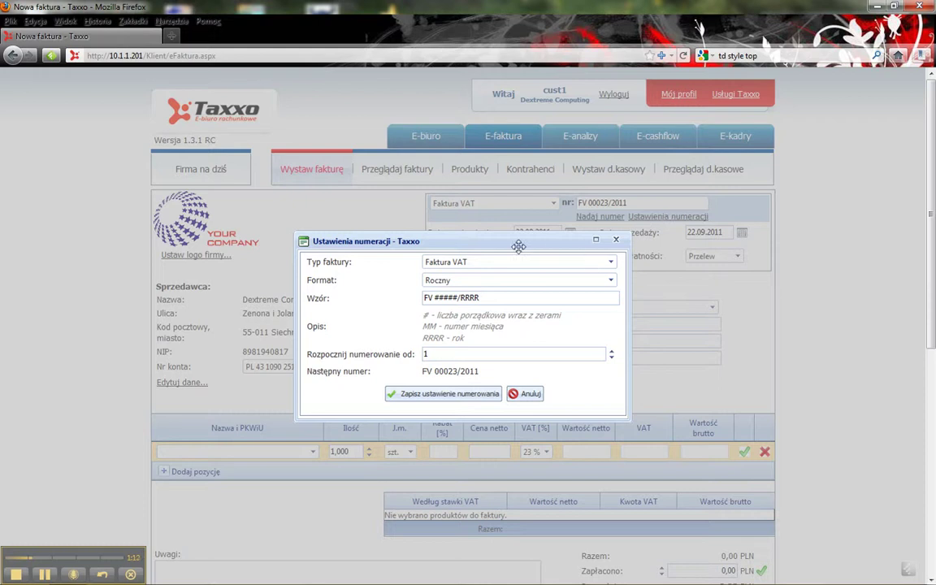
click(613, 282)
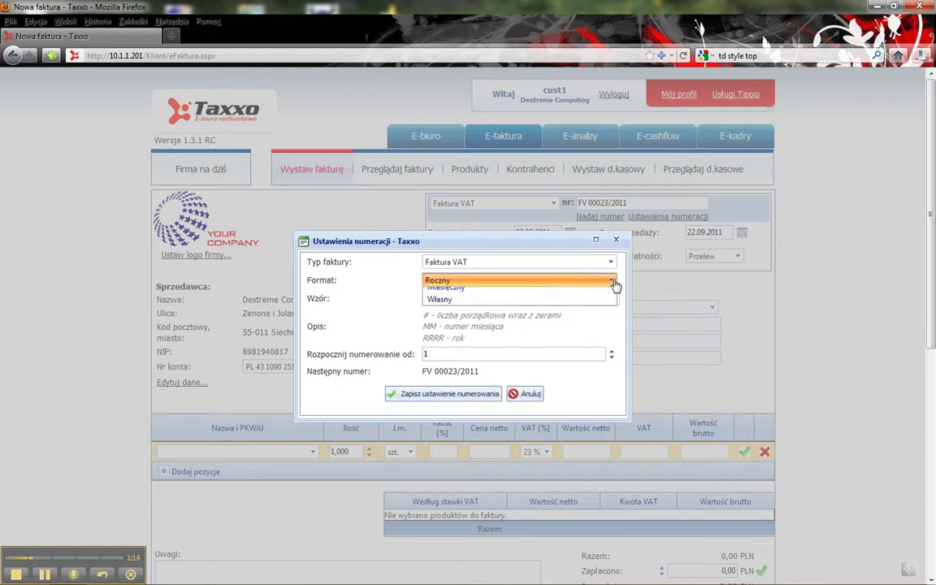
click(612, 282)
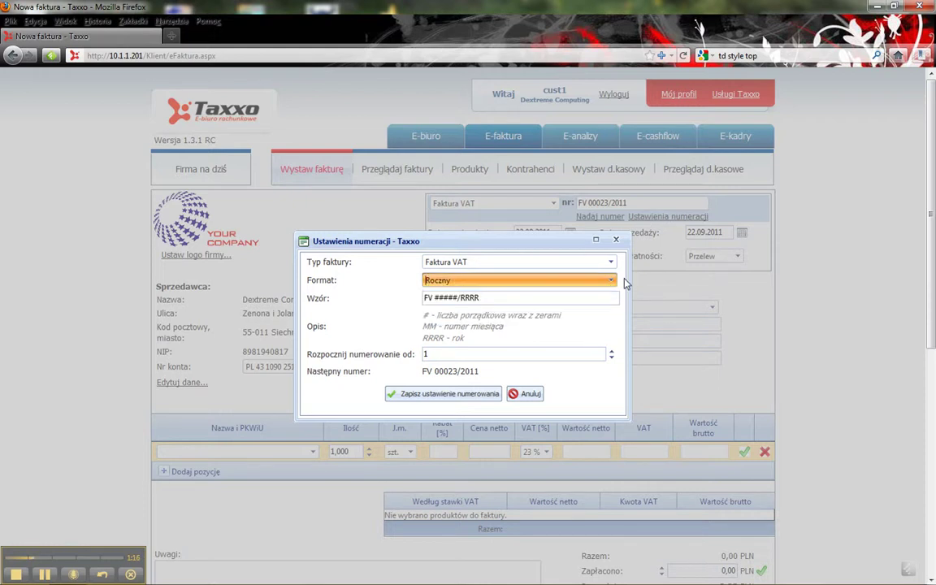
click(485, 355)
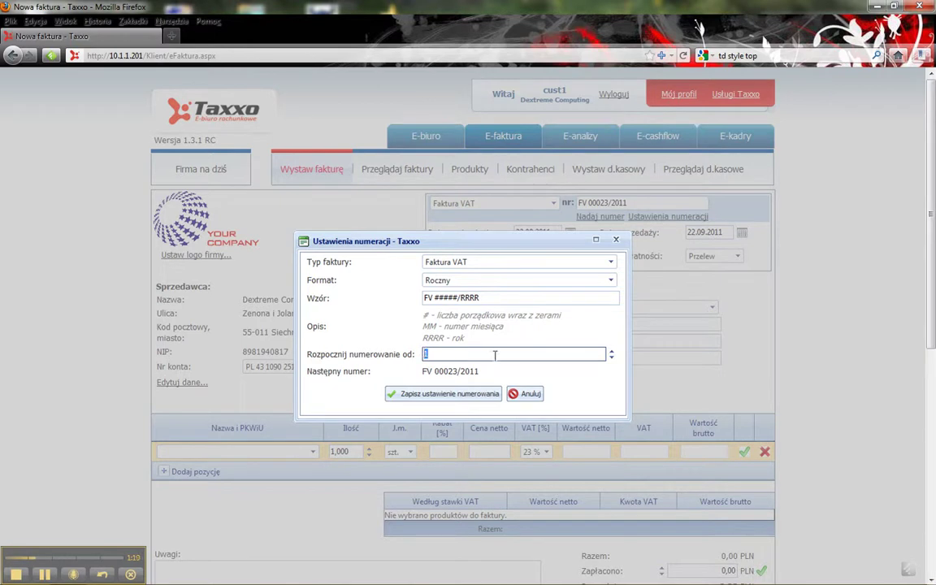
click(529, 394)
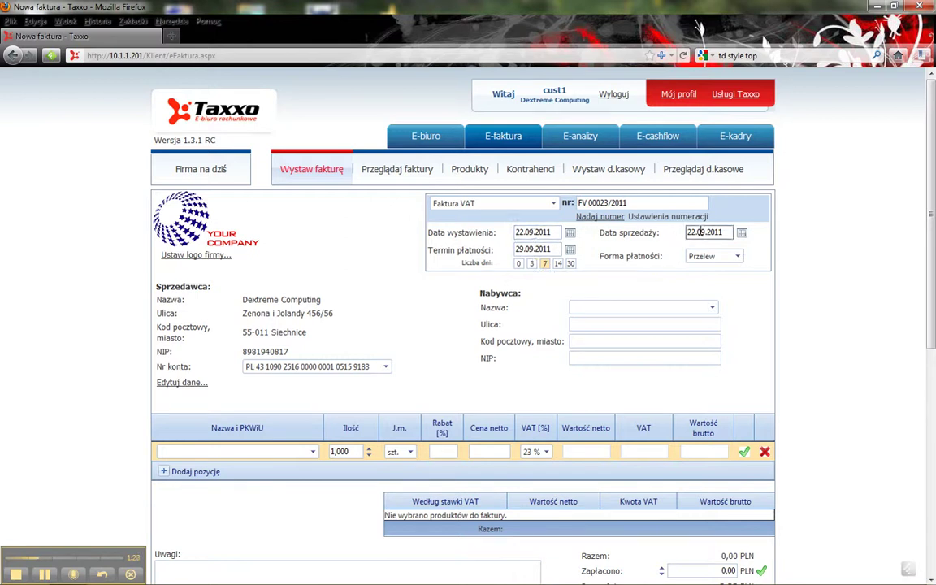
Set the invoice's payment term to 3 days.
click(557, 263)
click(571, 263)
click(531, 263)
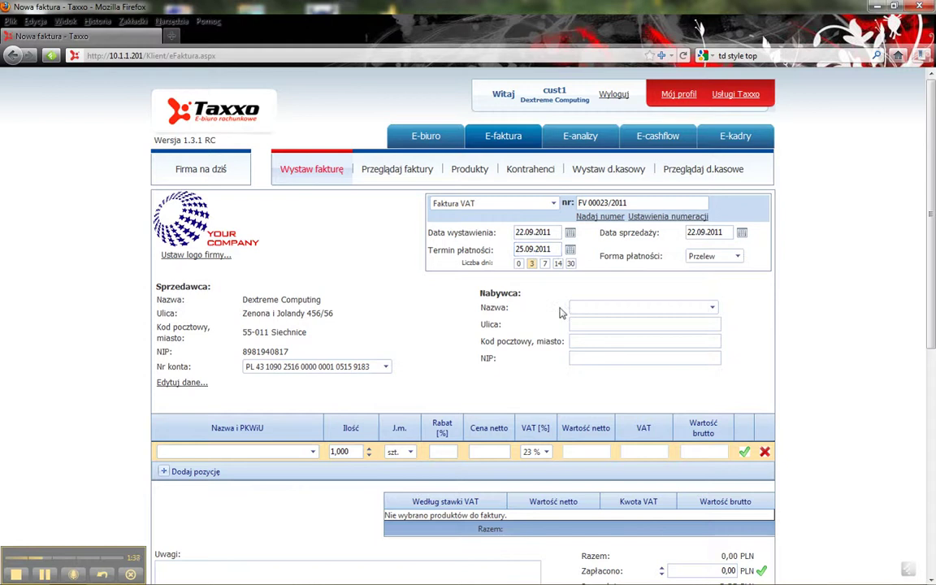
Choose the saved contractor Firma Najlepsza sp. zo.o. as the invoice's buyer.
scroll(555, 309, down, 2)
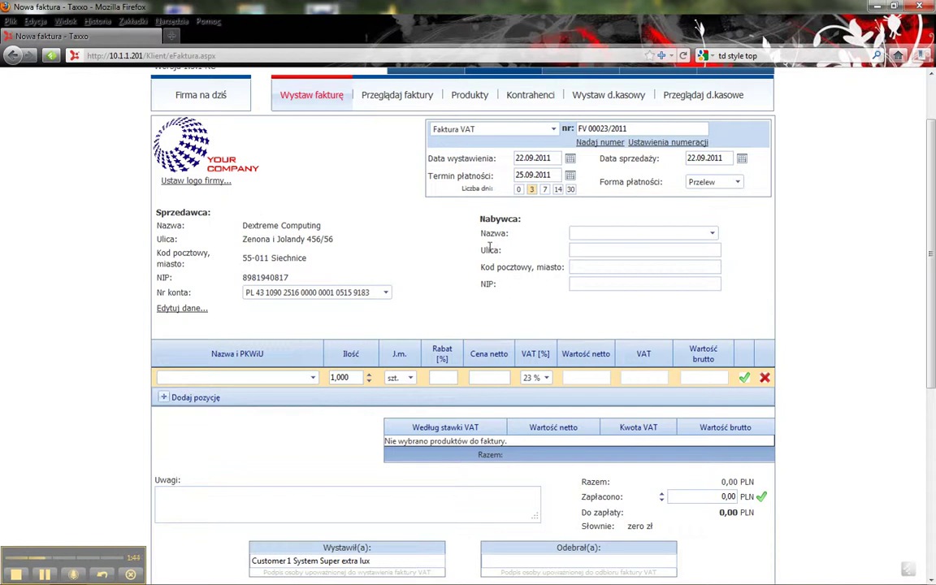
click(629, 232)
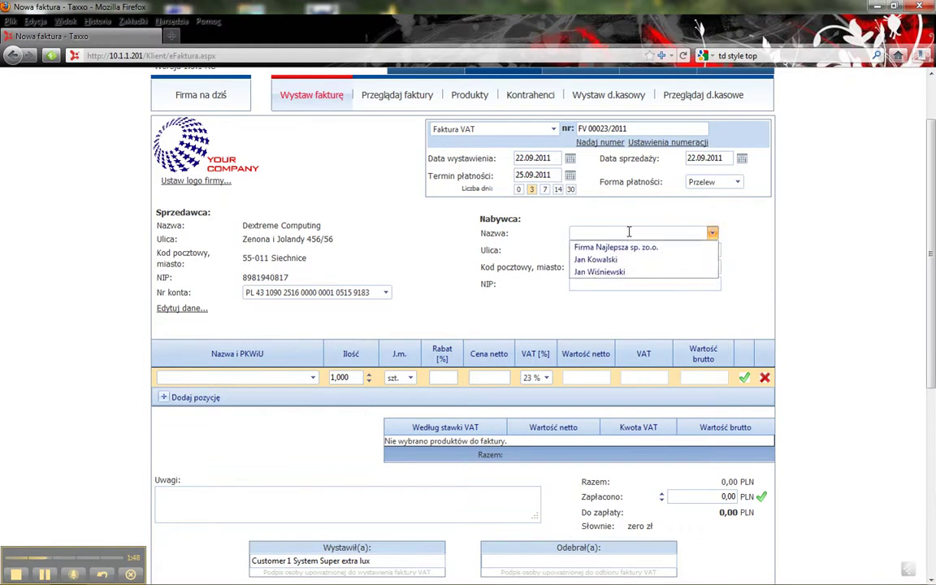
text(fir)
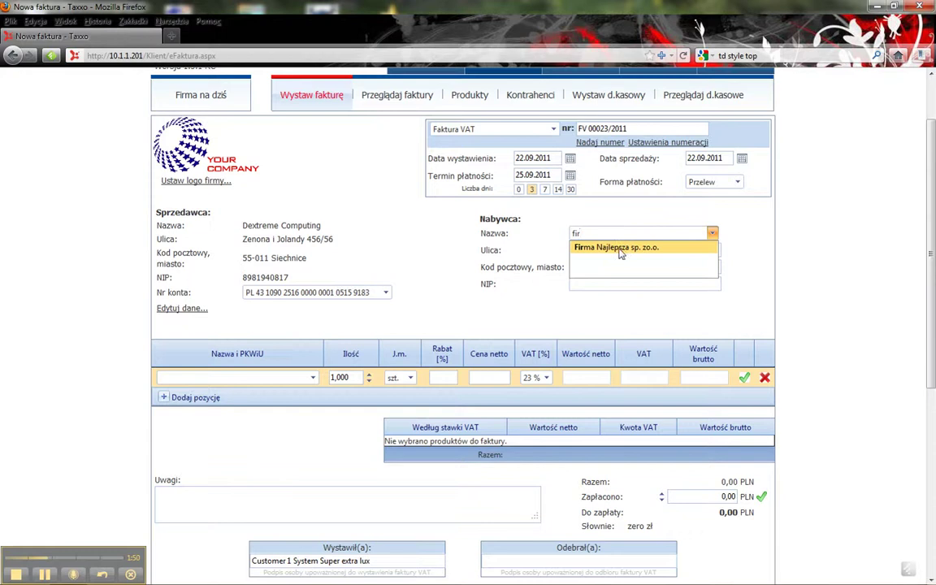
click(619, 248)
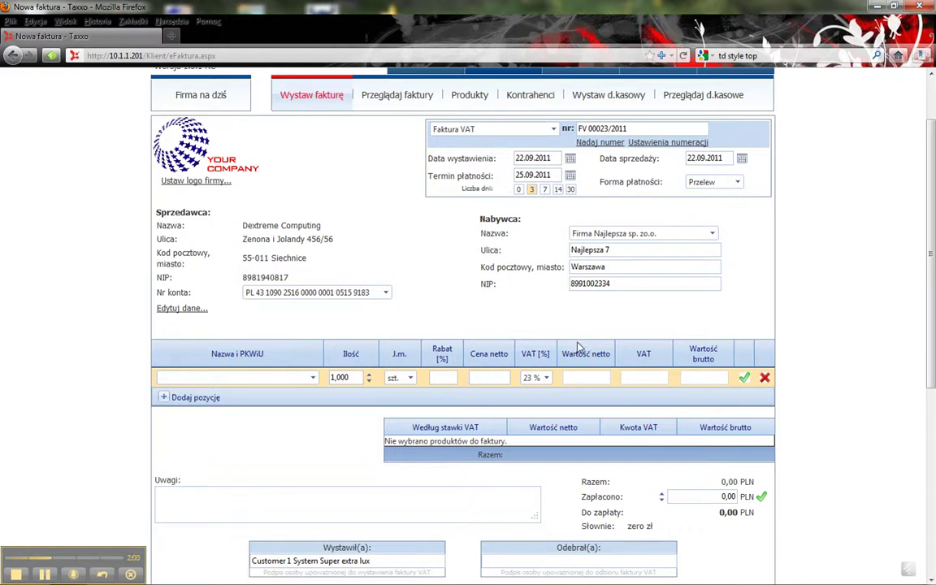
Add Usługa doradcza as the first invoice item with a quantity of 2 and accept the row.
click(252, 378)
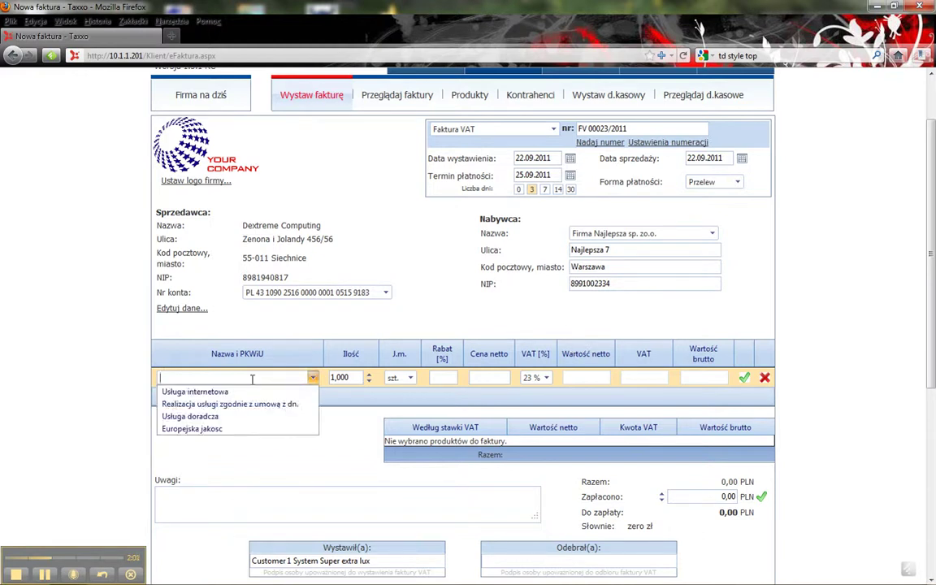
click(191, 416)
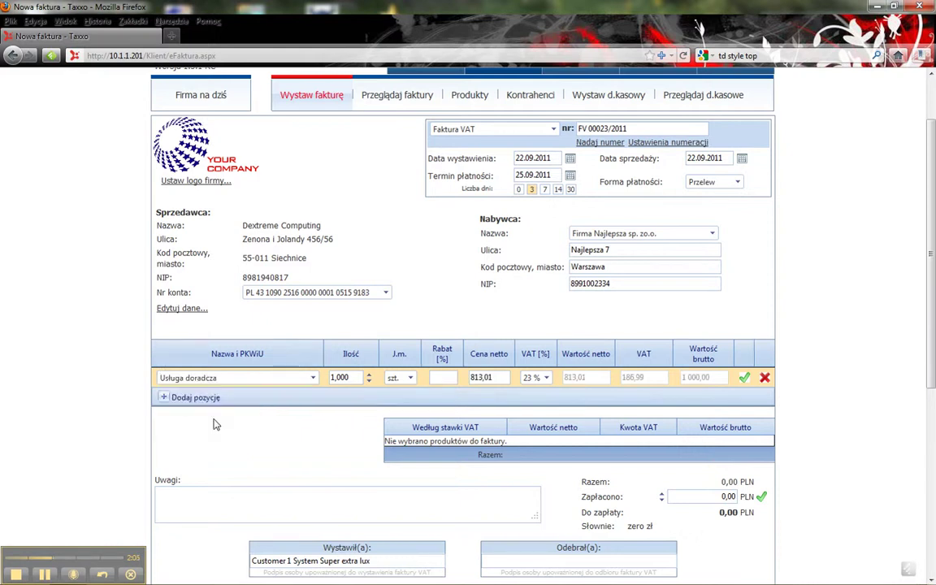
click(369, 375)
click(744, 377)
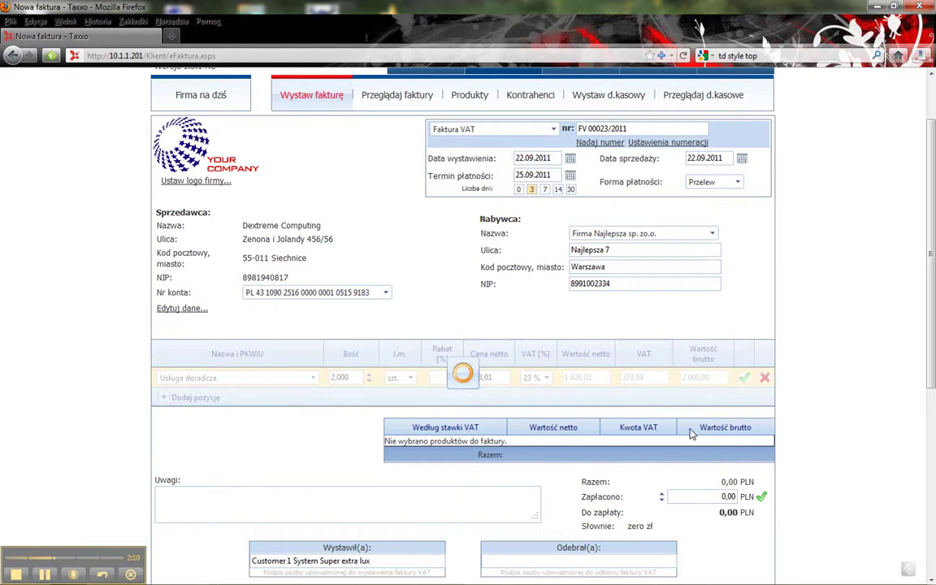
Add Usługa internetowa as the second invoice item with a 3% discount and accept the row.
click(172, 382)
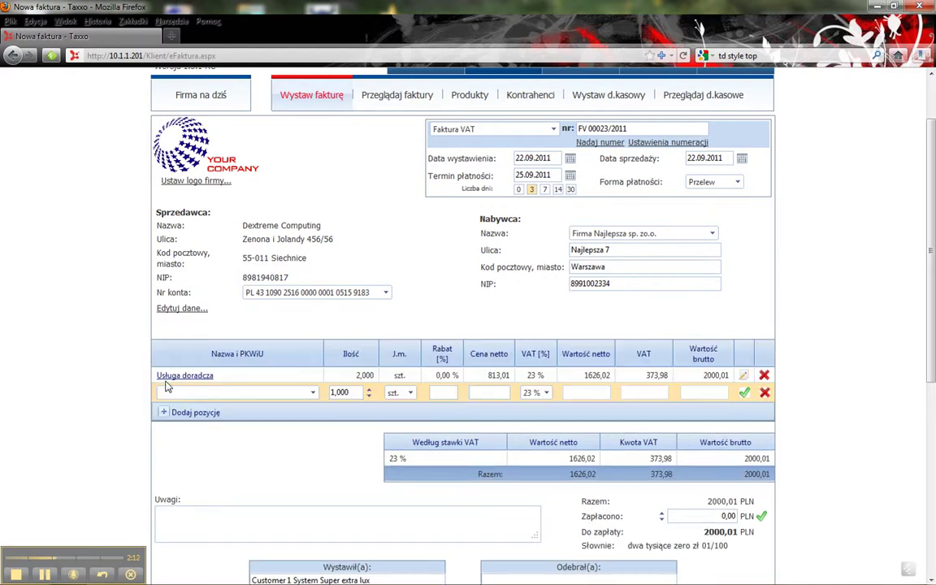
click(245, 392)
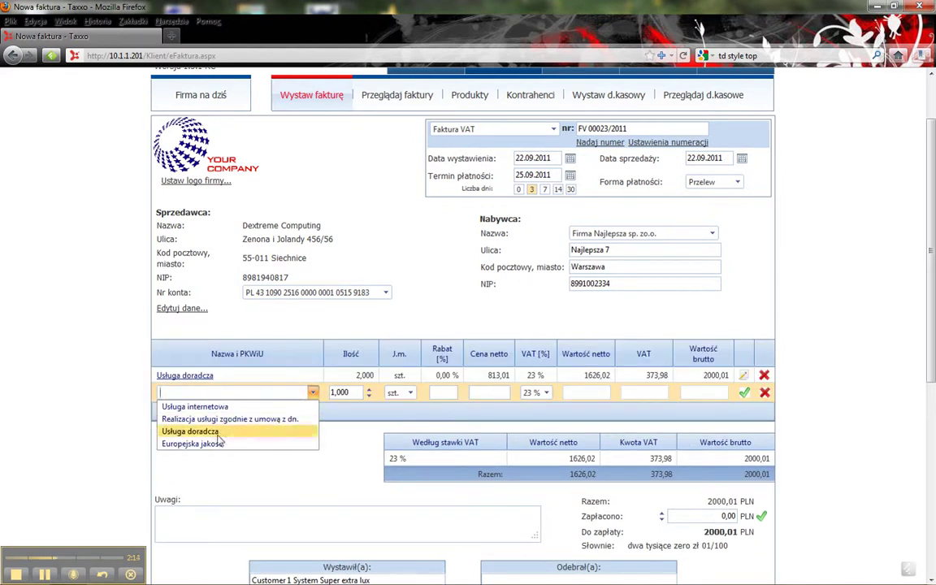
click(213, 408)
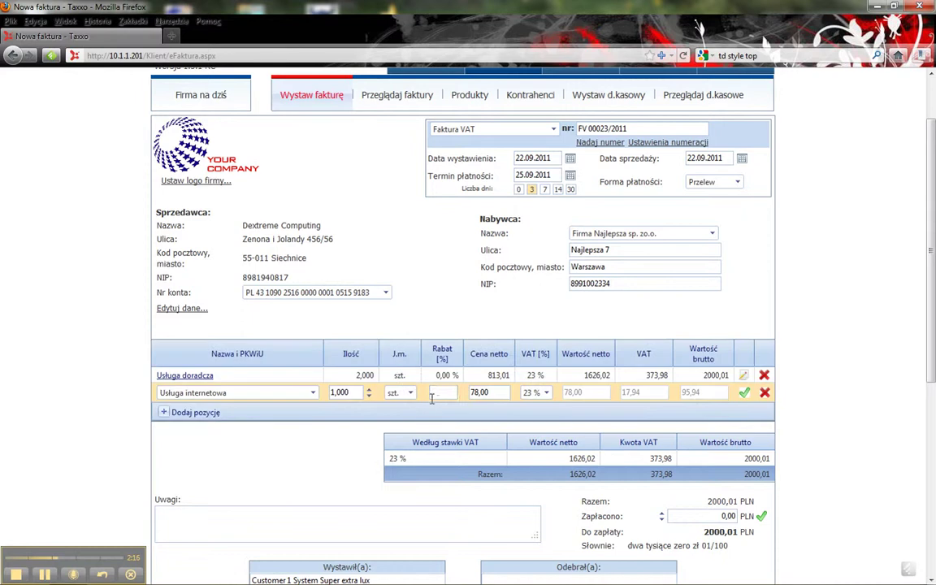
click(441, 392)
text(3)
key(Tab)
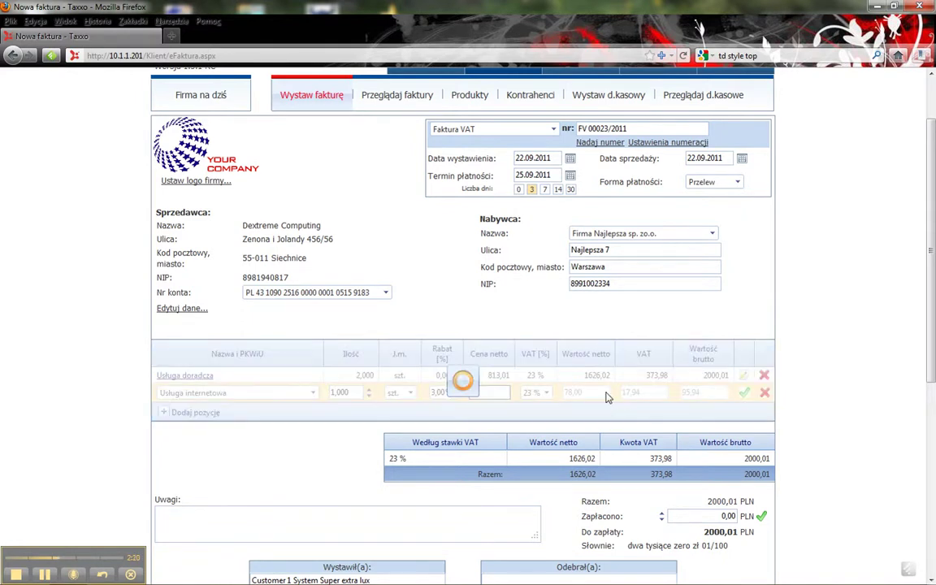
click(743, 393)
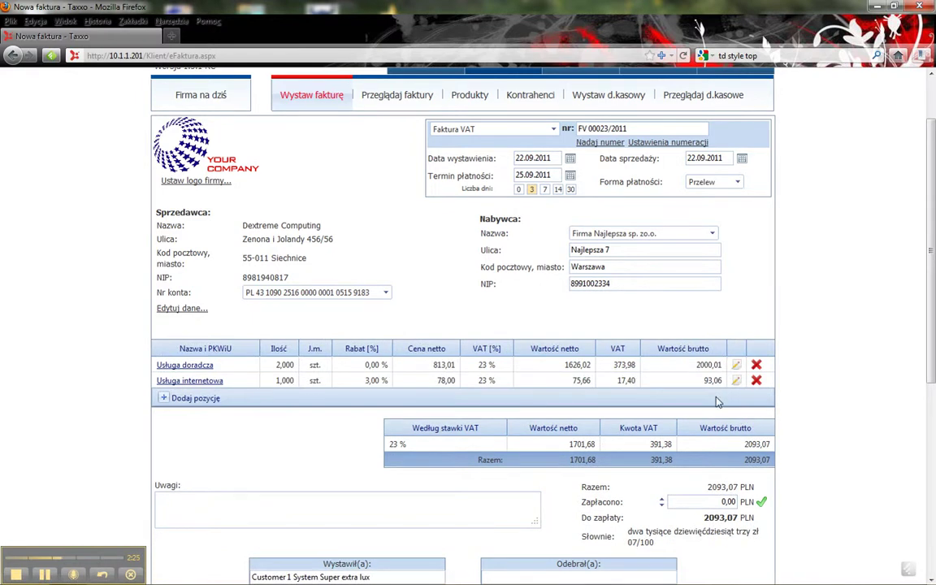
Mark the invoice as fully paid and save it.
scroll(718, 401, down, 2)
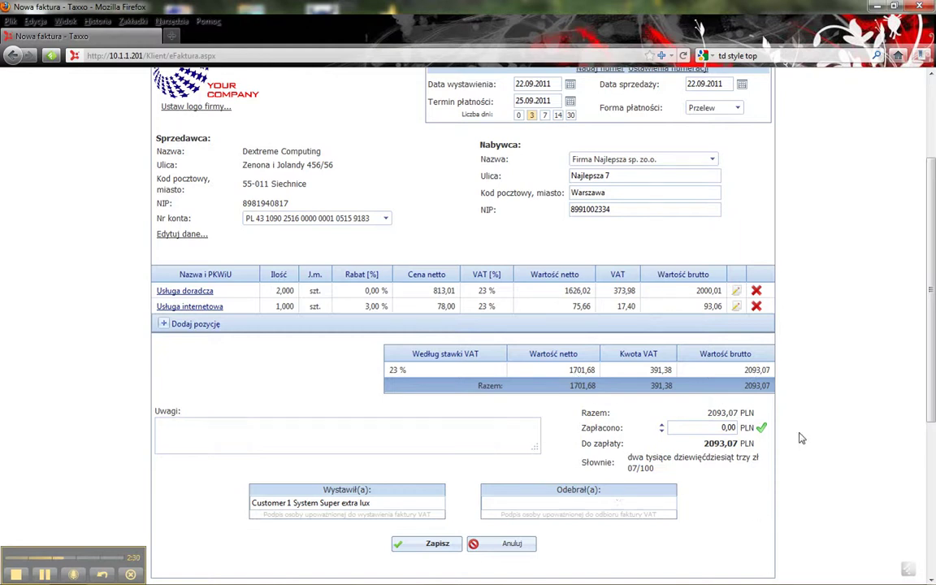
click(709, 427)
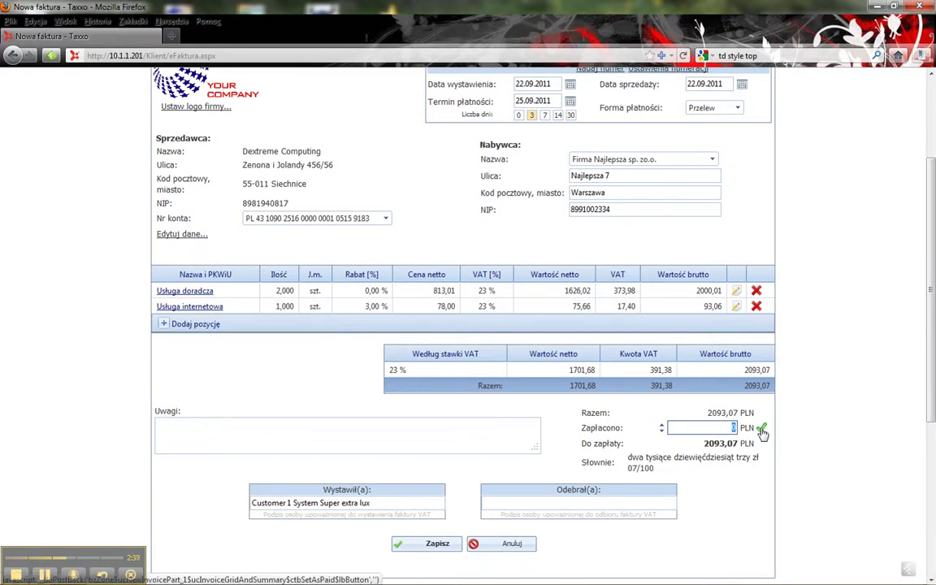
click(761, 429)
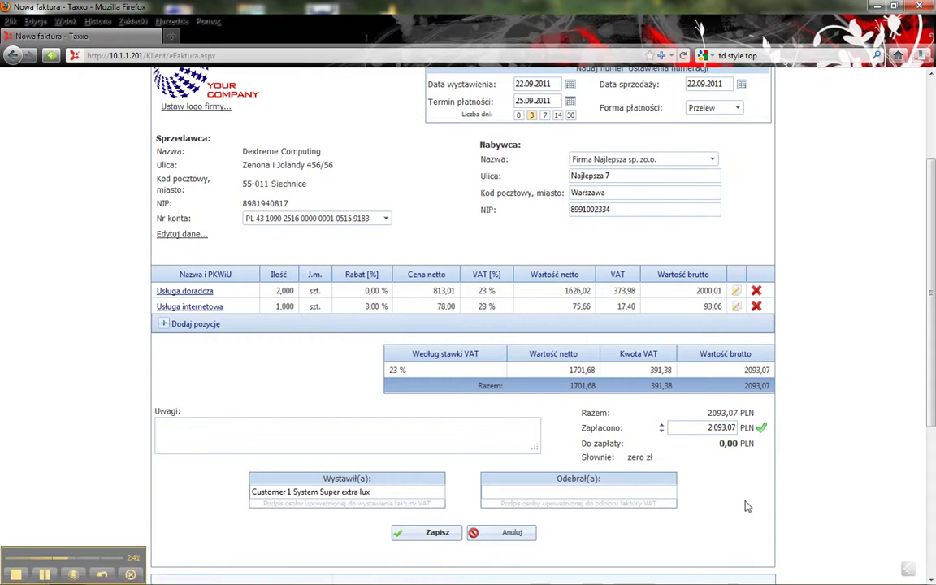
scroll(751, 506, down, 2)
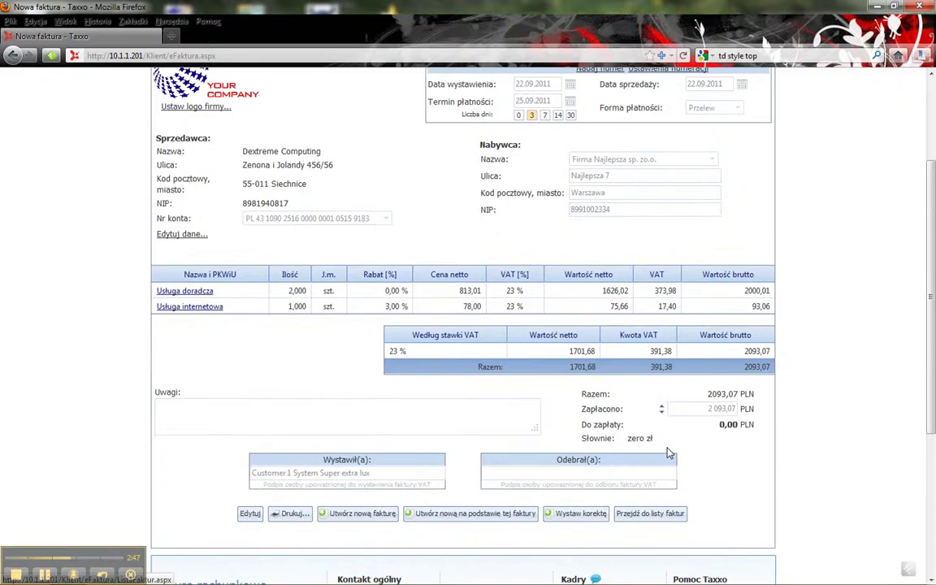
Print the saved invoice as Oryginał i kopia and open the generated PDF in Adobe Reader.
click(289, 513)
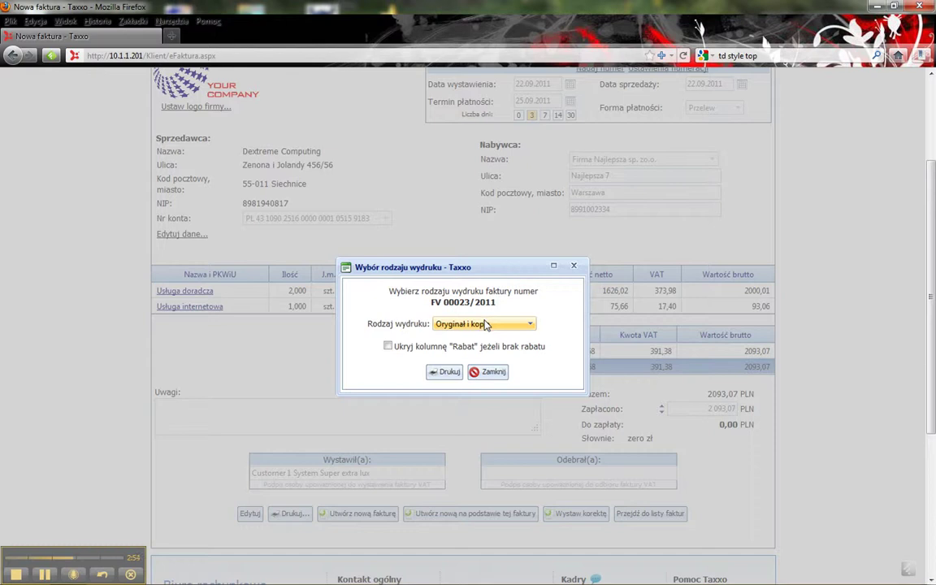
click(449, 372)
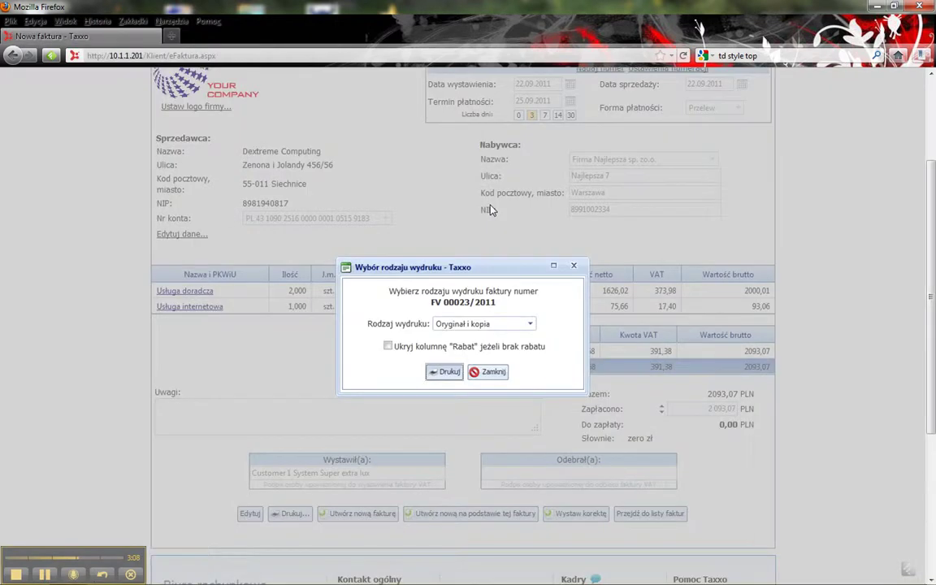
click(813, 476)
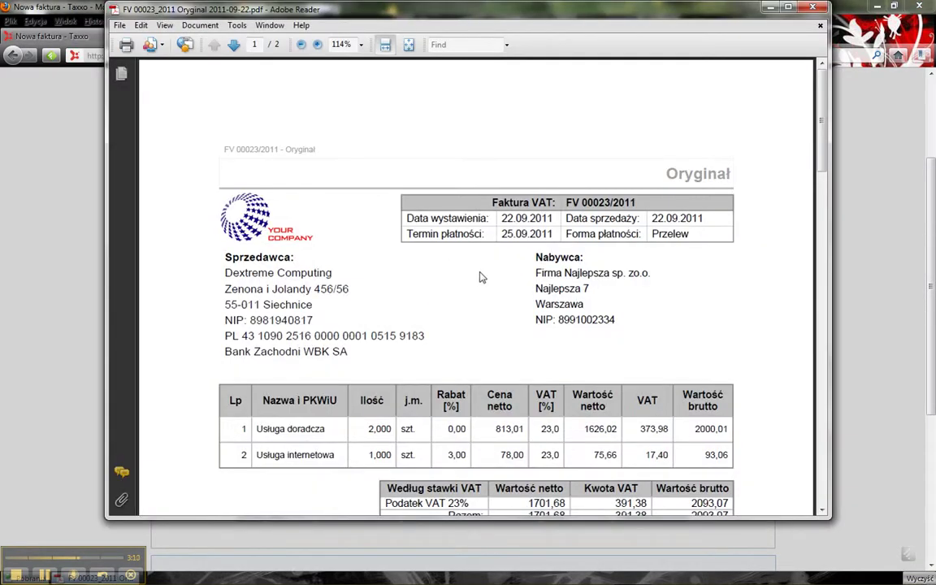
Look through the original and the copy of the invoice in the PDF, and close it.
scroll(491, 290, down, 1)
scroll(491, 290, down, 20)
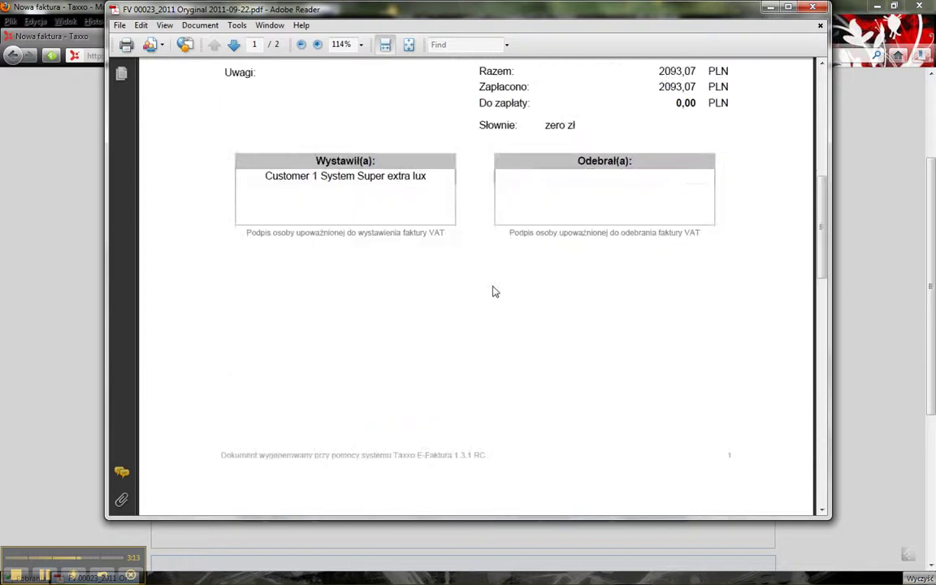
scroll(491, 290, down, 15)
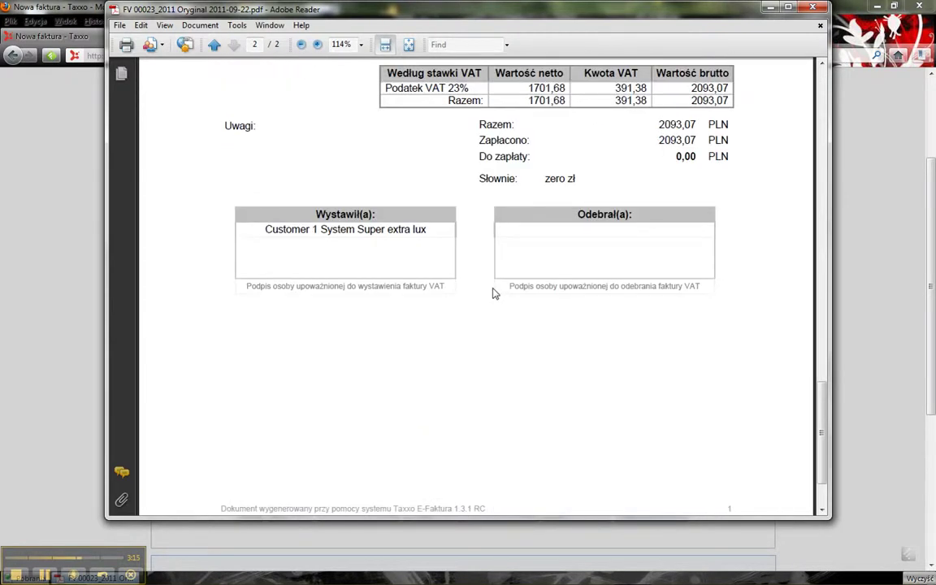
click(813, 8)
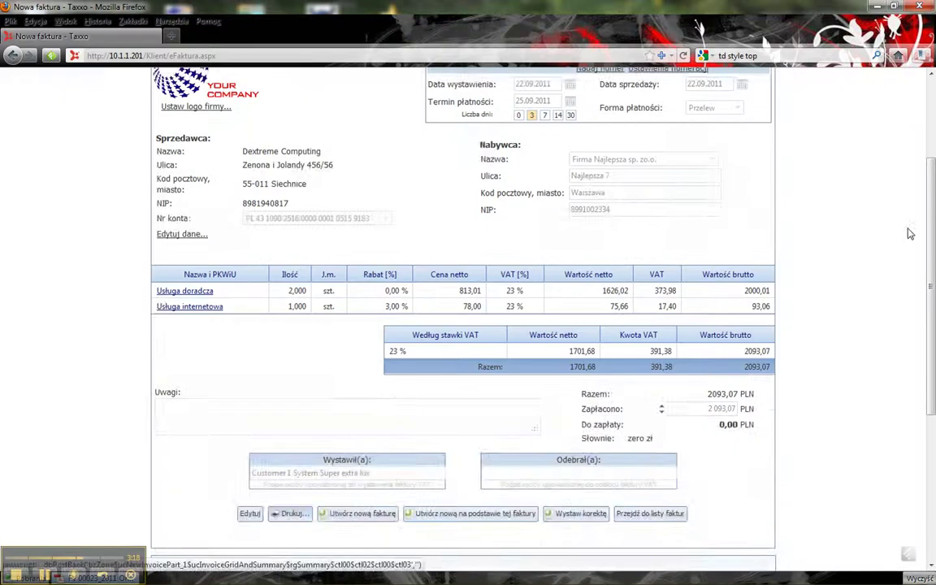
Open the invoice list and examine the options of its issue-period and document-type filters.
scroll(849, 234, up, 3)
click(406, 170)
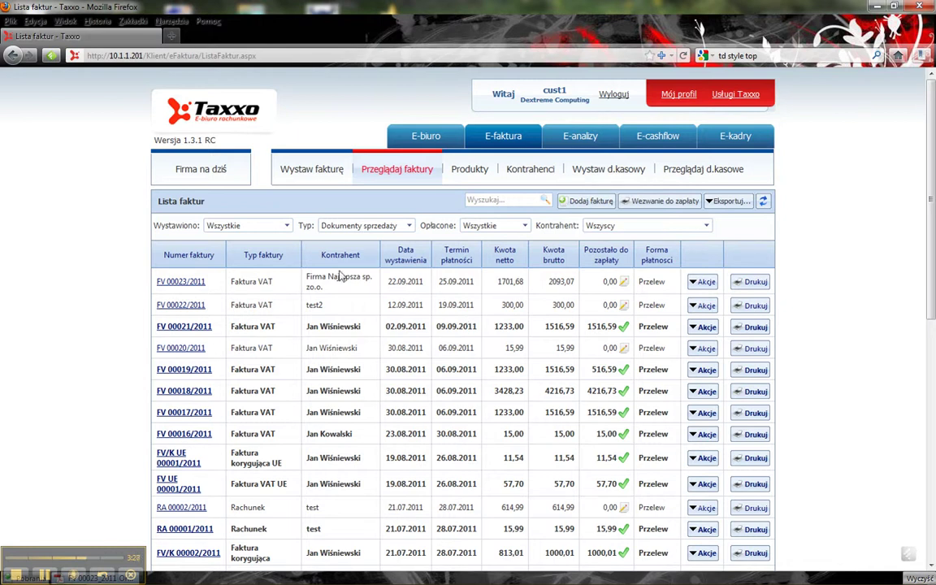
click(289, 227)
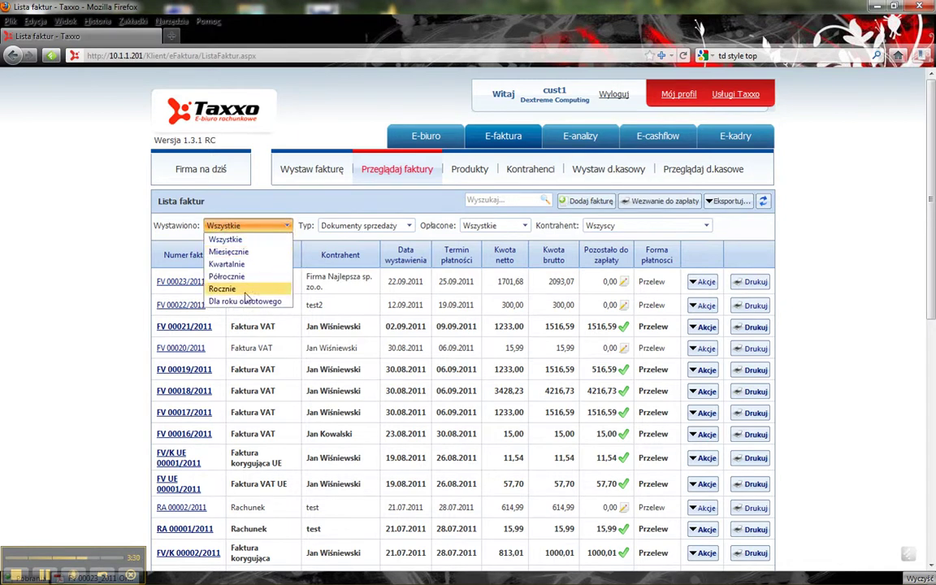
click(370, 226)
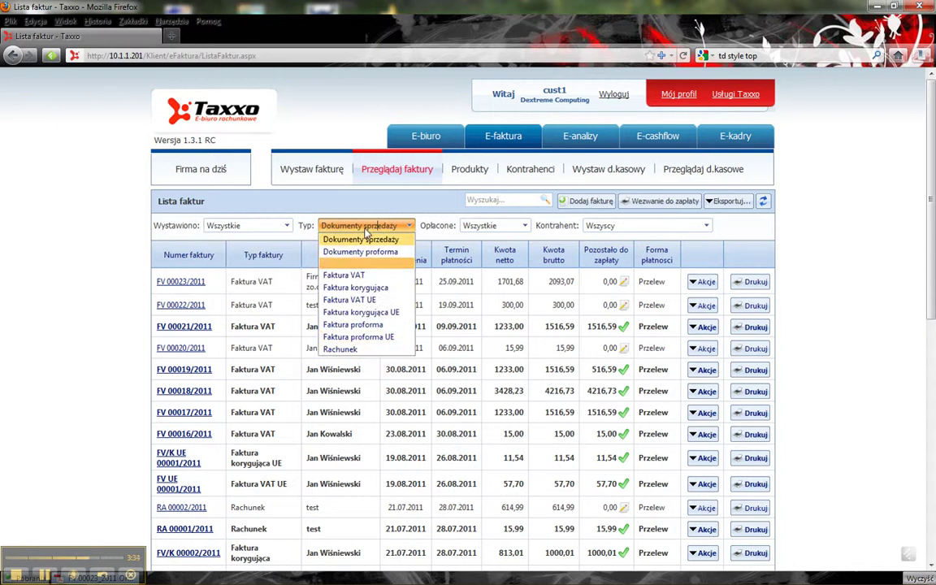
Filter the invoice list by Opłacone: Nie and look through the unpaid invoices down to the totals.
click(498, 228)
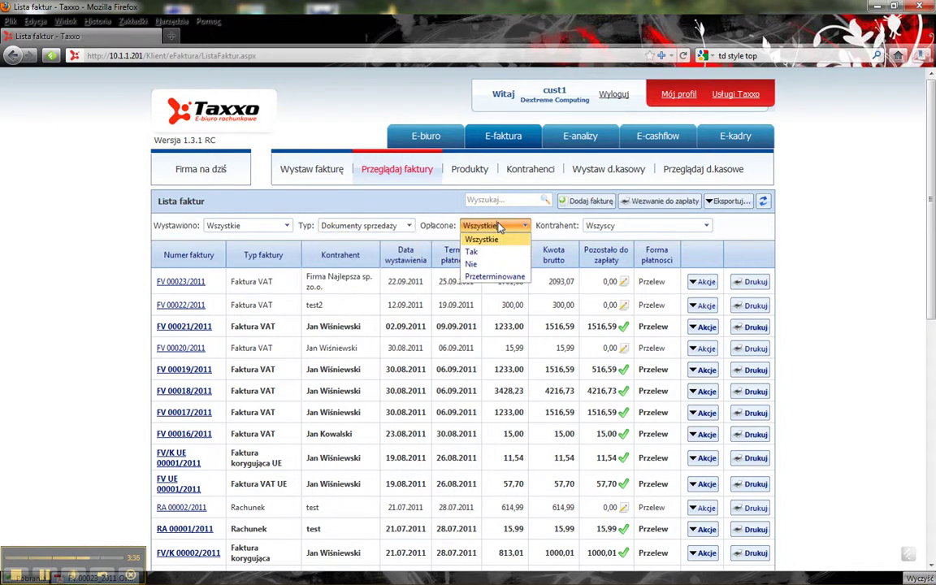
click(472, 264)
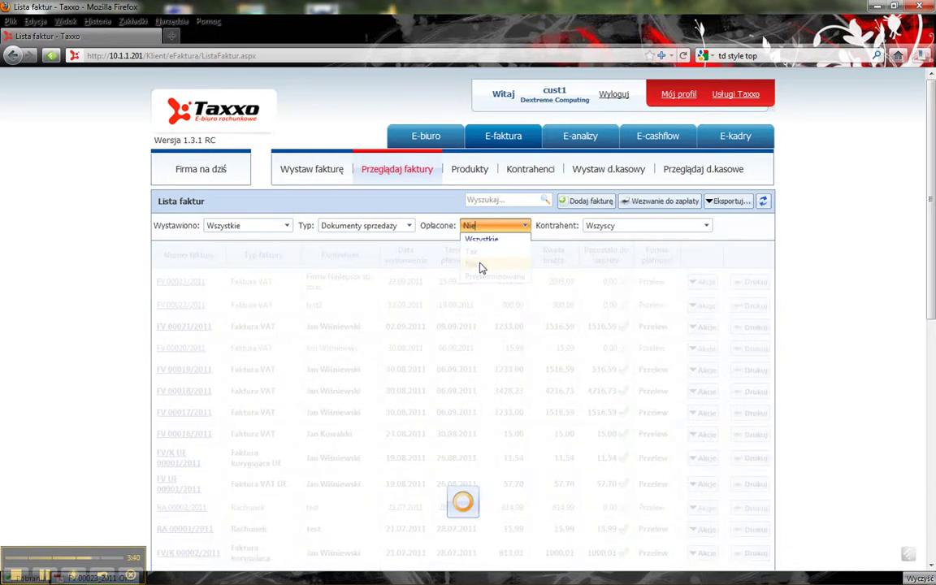
scroll(553, 318, down, 5)
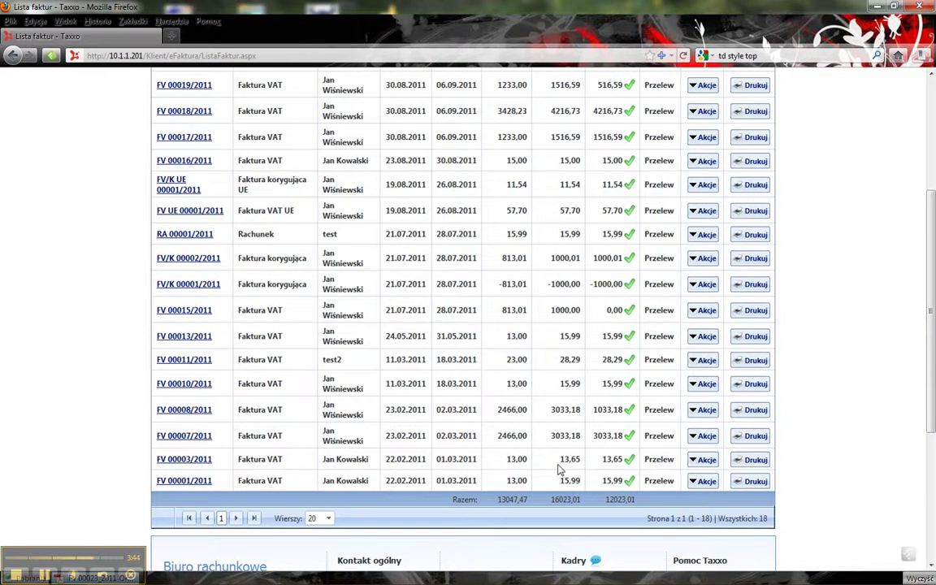
scroll(558, 469, up, 3)
scroll(558, 468, up, 2)
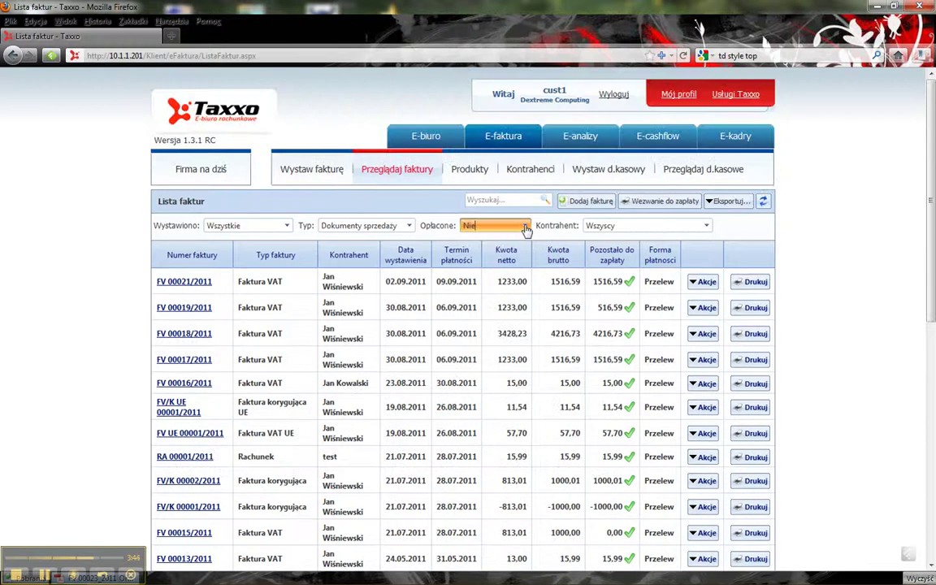
Set the Opłacone filter to Przeterminowane and look through the overdue invoices.
click(516, 225)
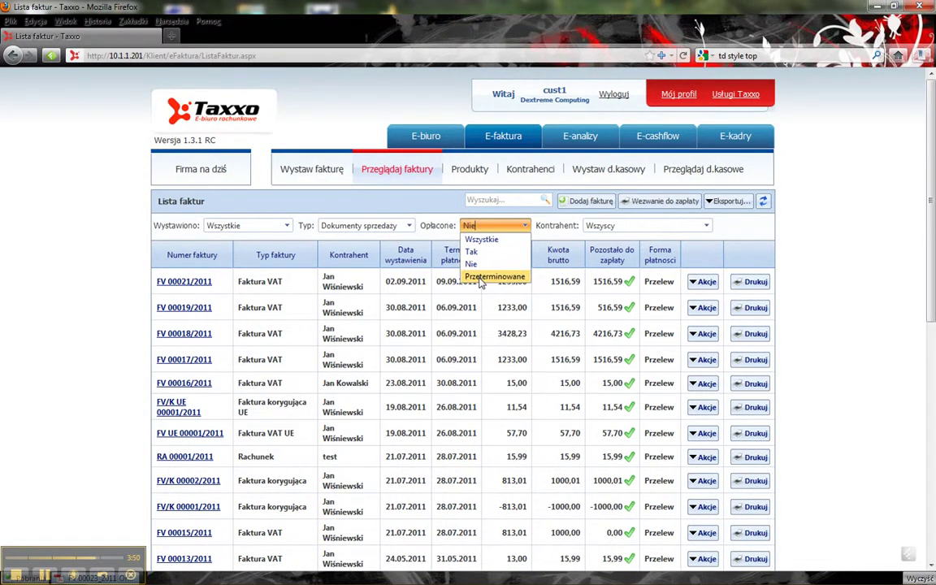
click(480, 277)
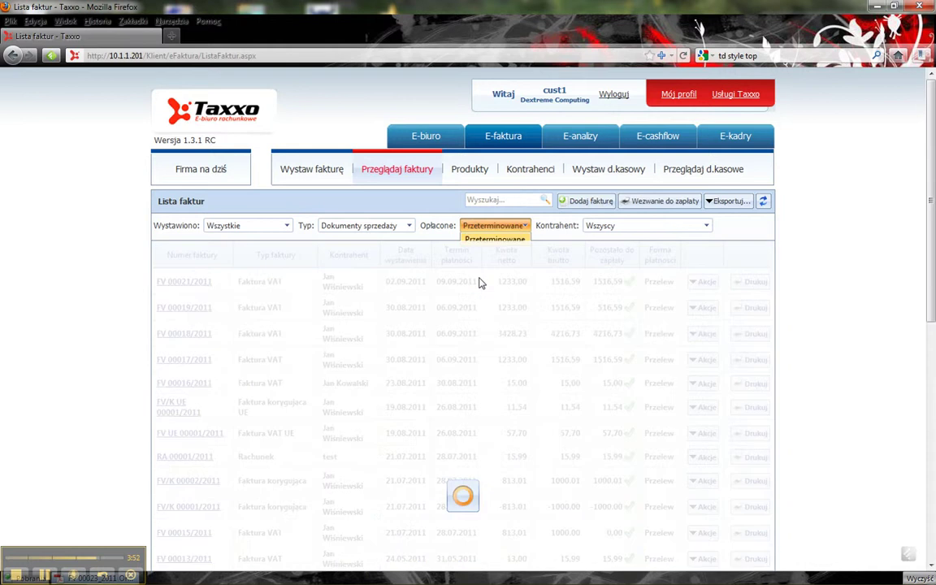
scroll(480, 282, down, 3)
scroll(484, 293, down, 5)
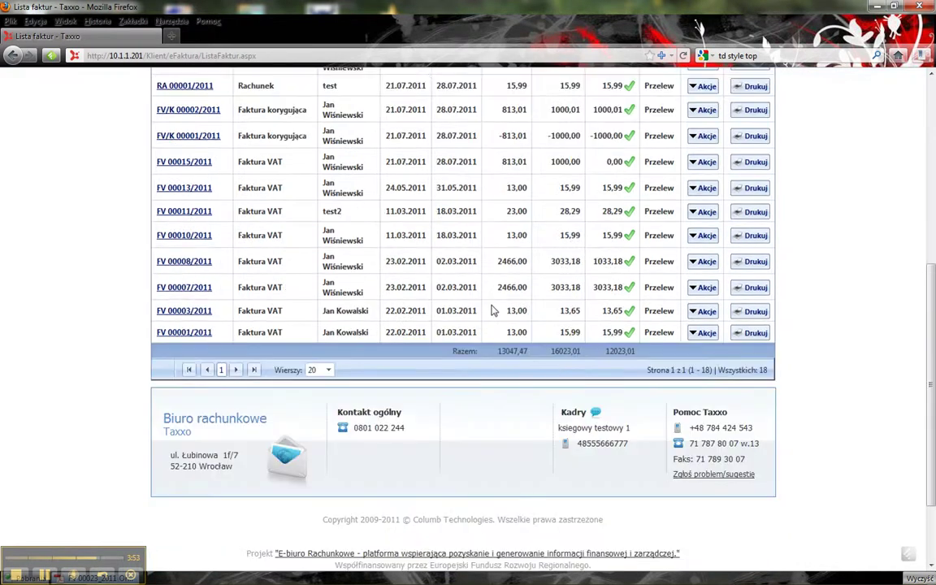
scroll(492, 309, up, 8)
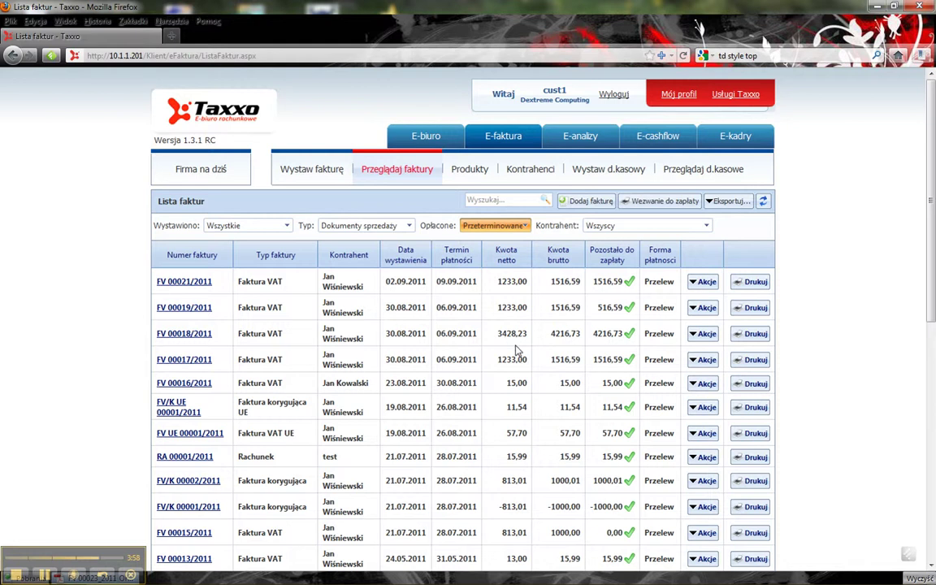
Start a payment demand (Wezwanie do zapłaty) and limit it to the customer with overdue invoice FV 00016/2011.
click(655, 201)
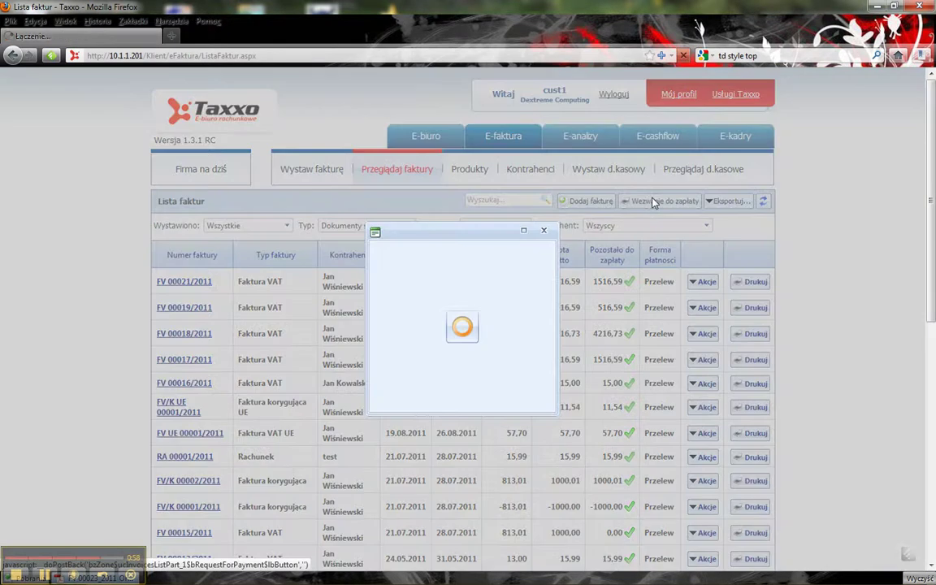
click(396, 160)
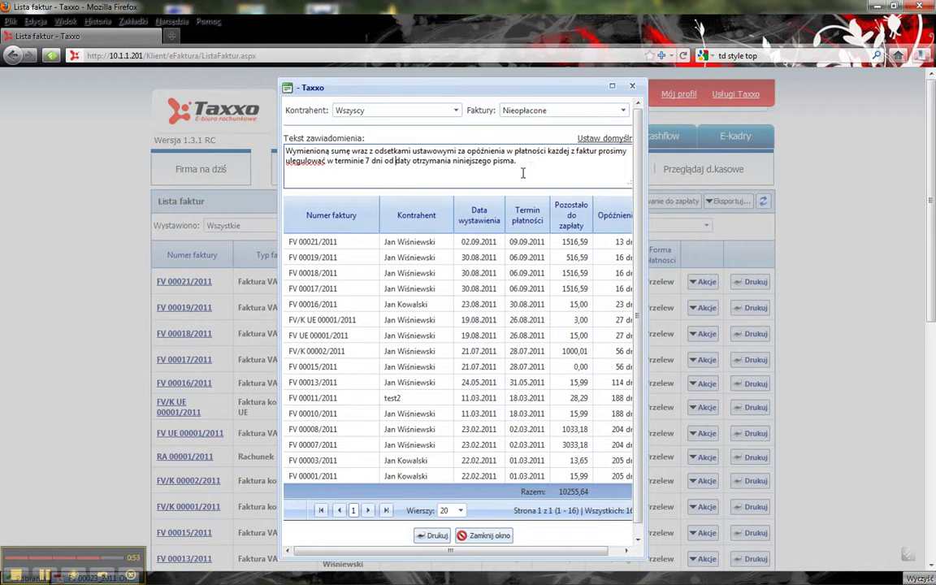
click(406, 109)
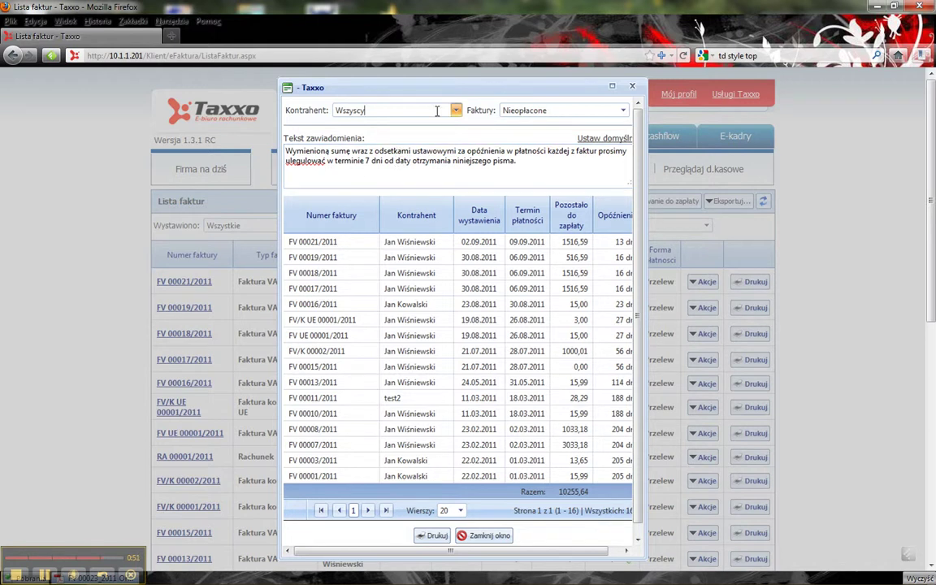
click(380, 149)
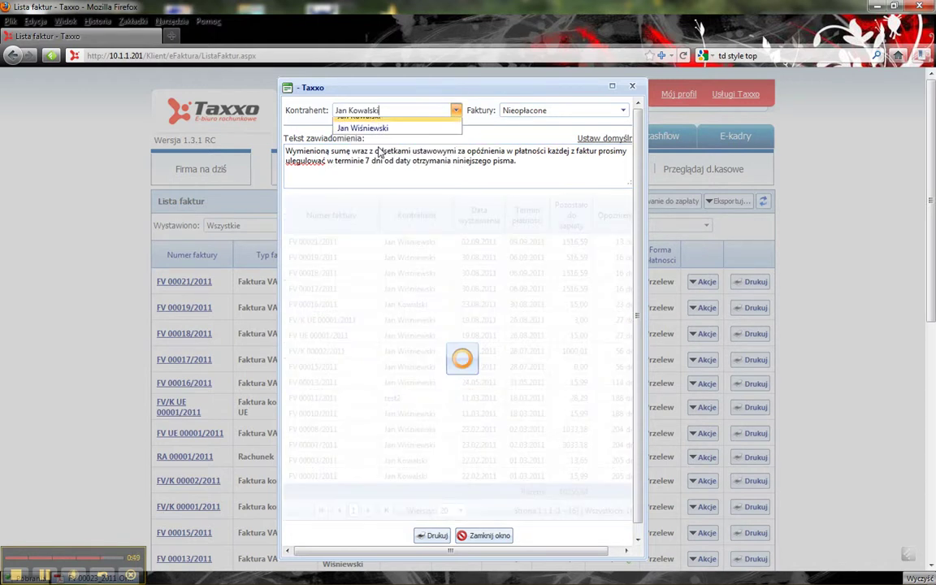
Restrict the payment demand to invoices with Opóźnione powyżej set to 5 days.
click(540, 130)
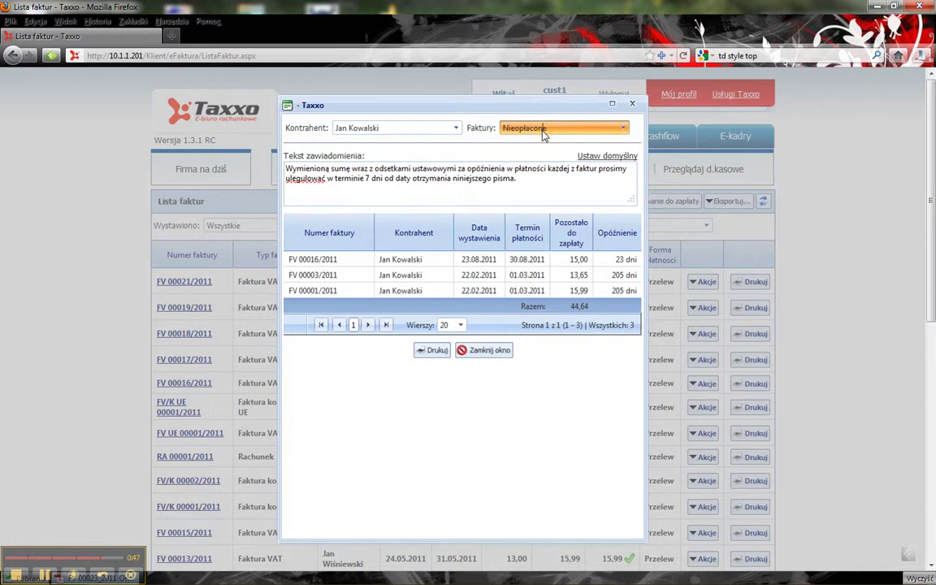
click(542, 155)
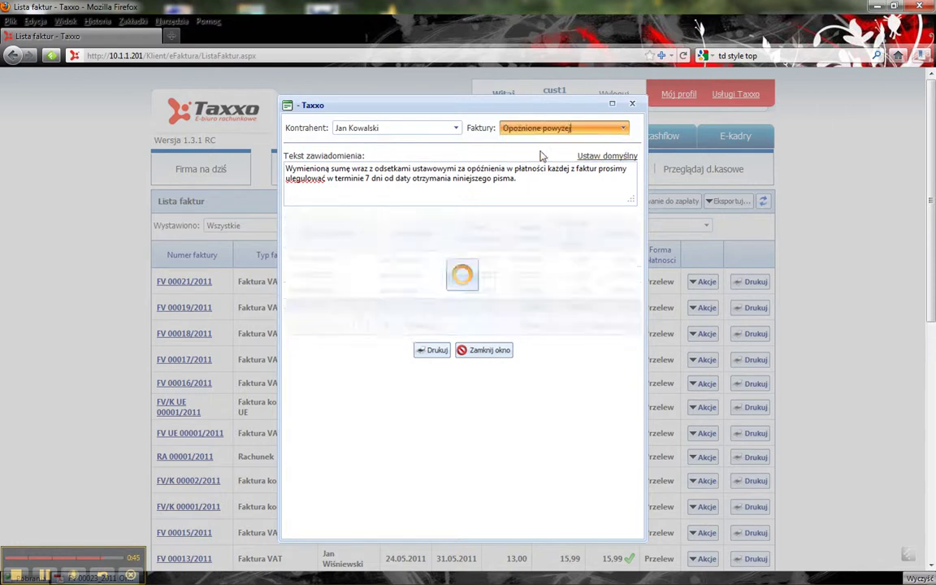
click(311, 225)
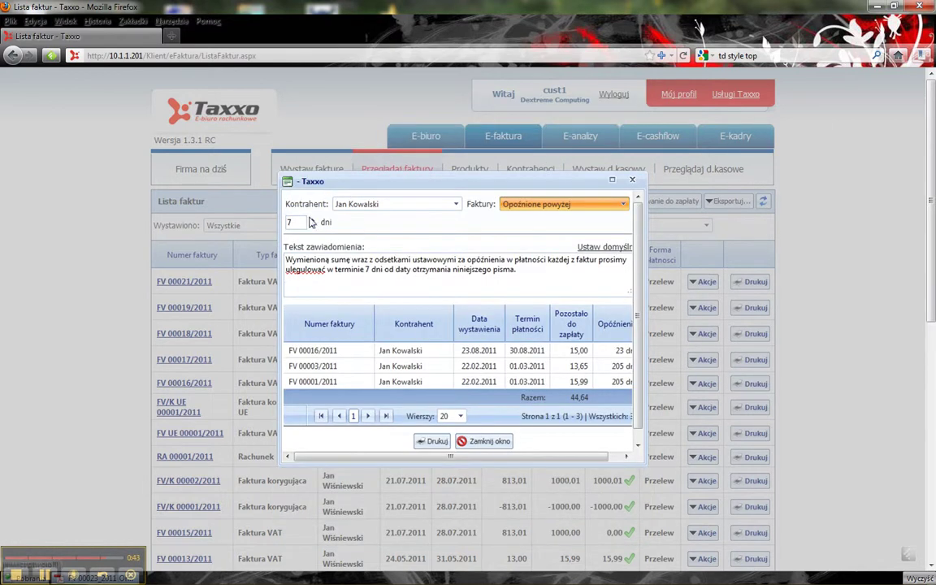
click(312, 225)
click(312, 228)
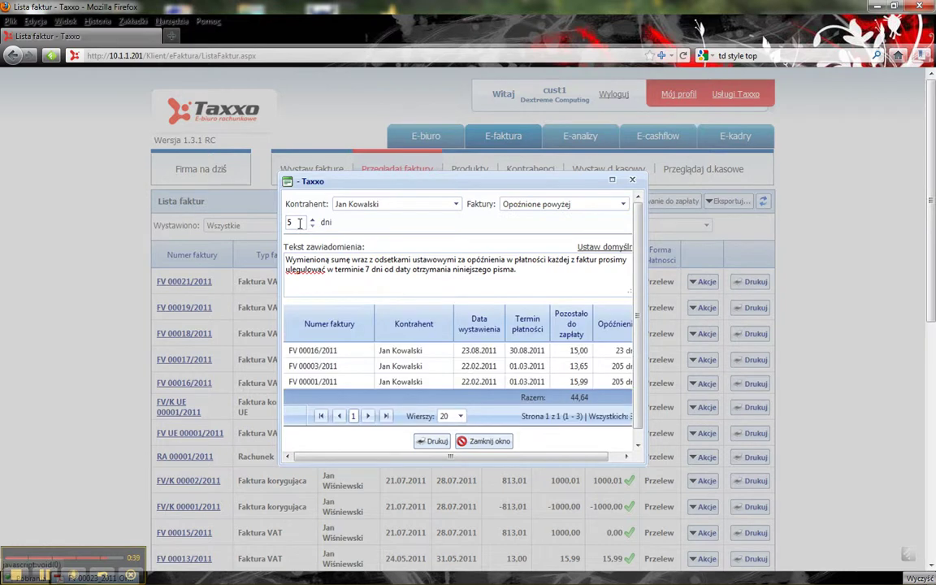
Print the payment demand and open the generated PDF in Adobe Reader.
click(432, 443)
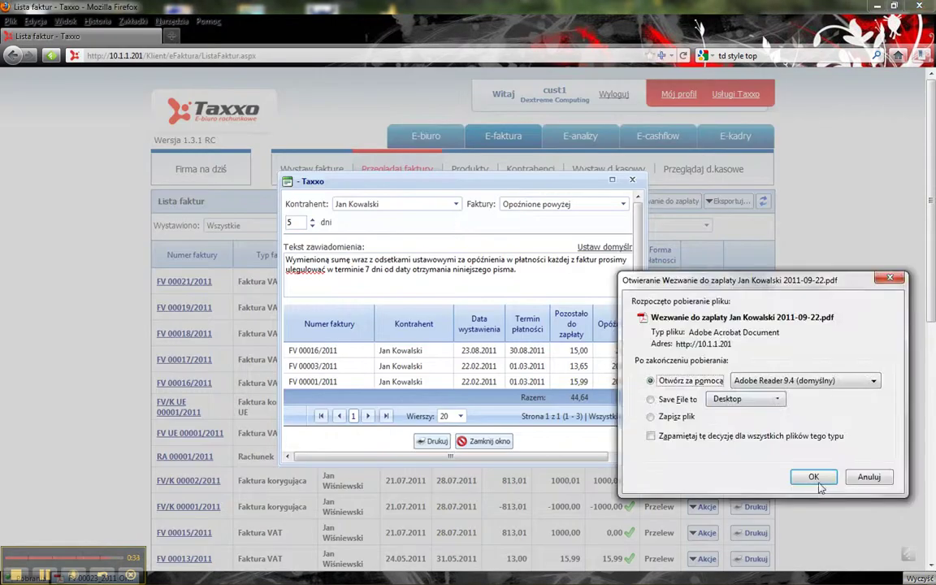
click(819, 482)
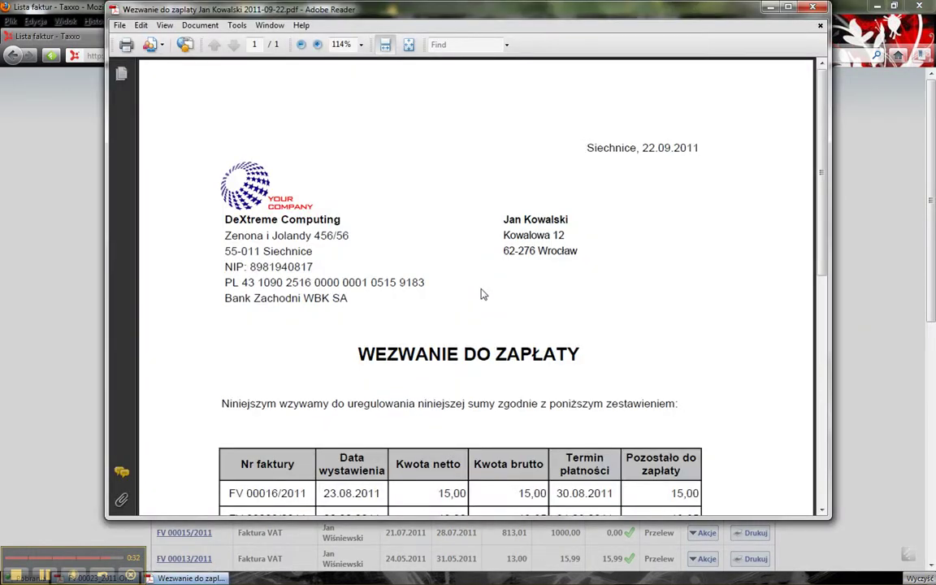
Read through the payment demand in the PDF, and close both the document and the payment demand window.
scroll(583, 286, down, 5)
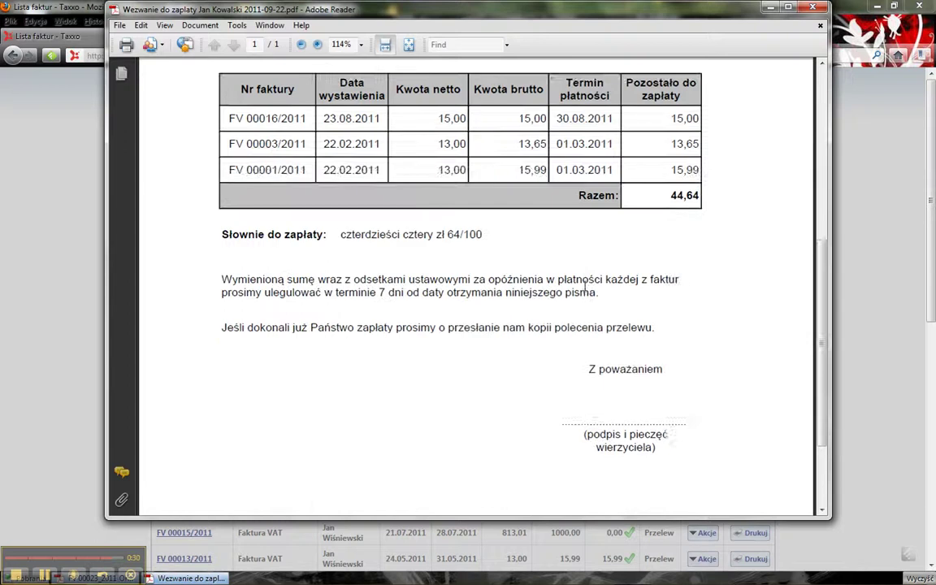
scroll(583, 286, up, 5)
scroll(585, 289, up, 3)
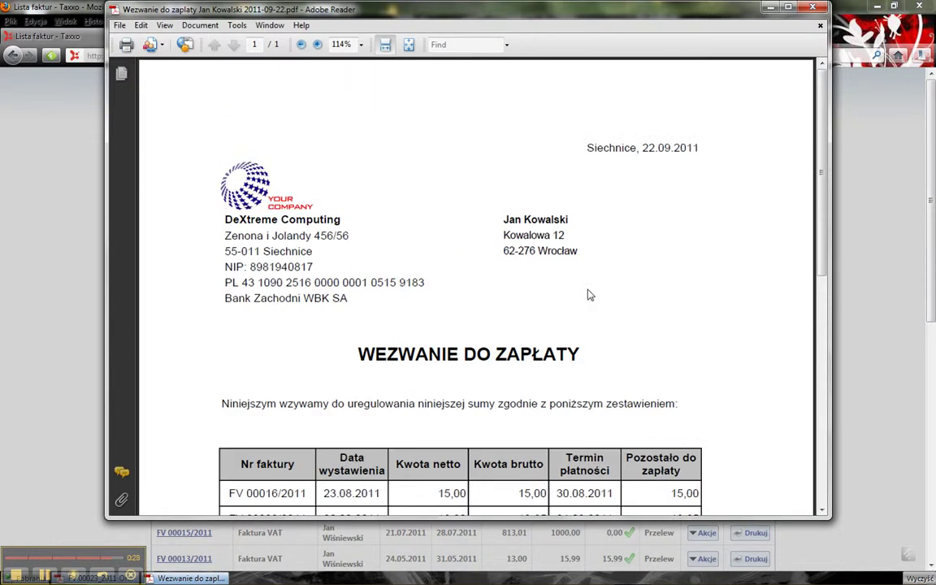
click(801, 13)
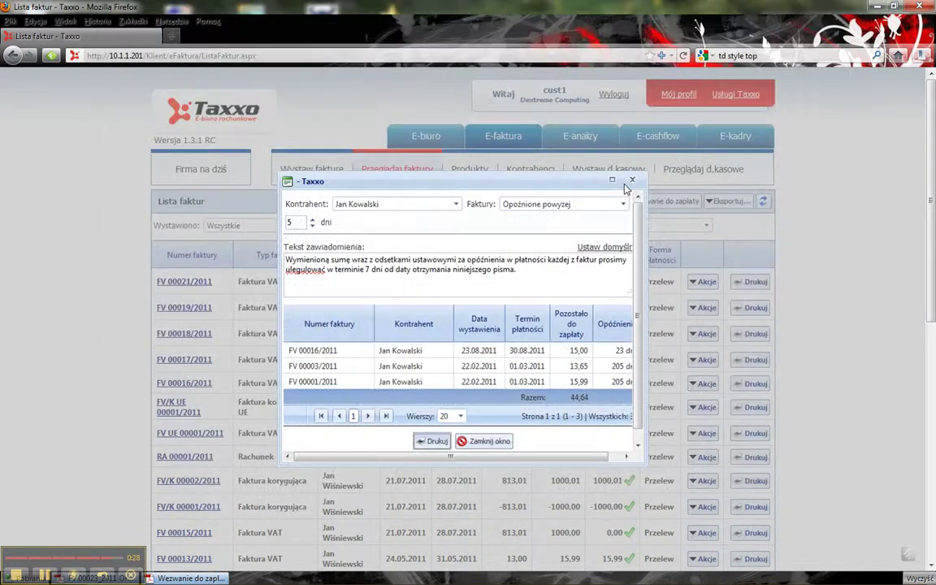
click(631, 181)
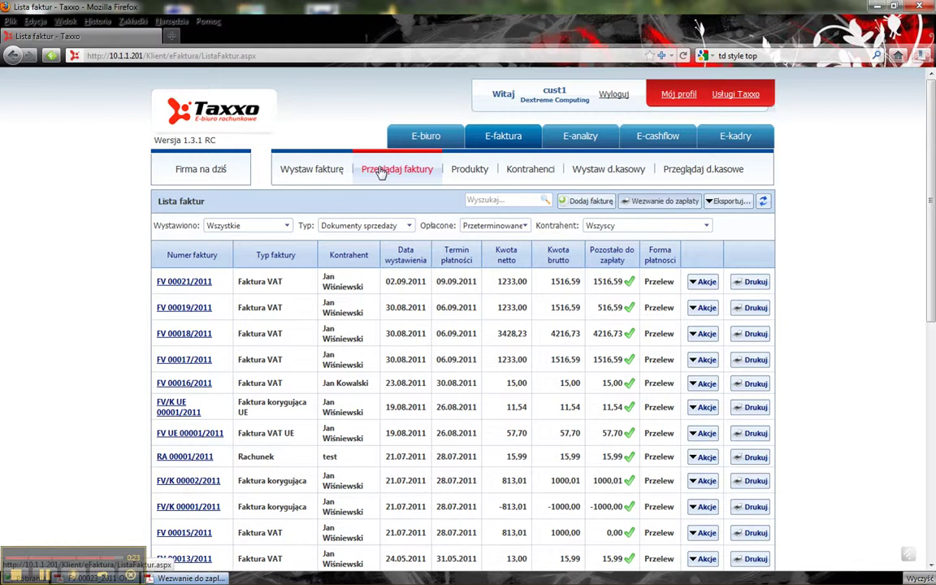
Open the export options for the overdue invoice list.
click(721, 200)
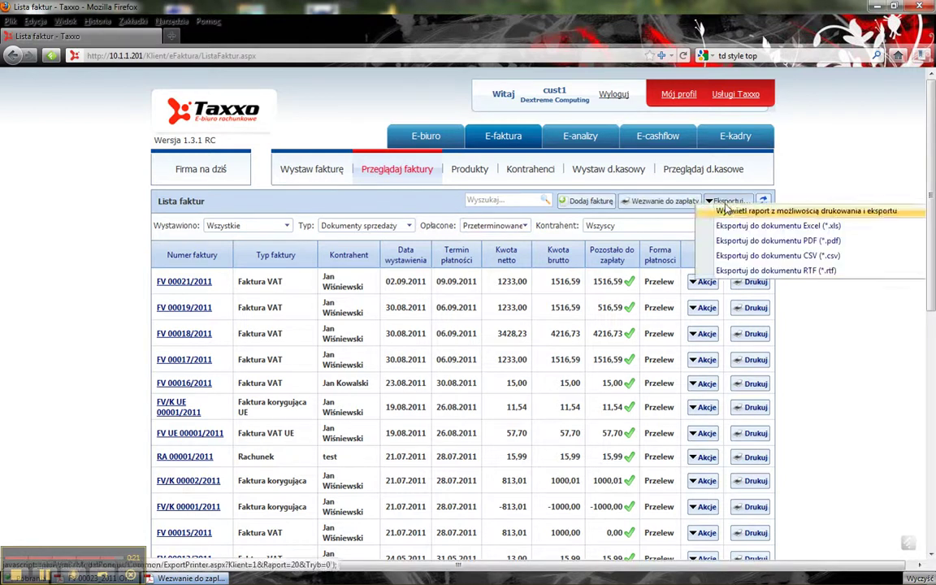